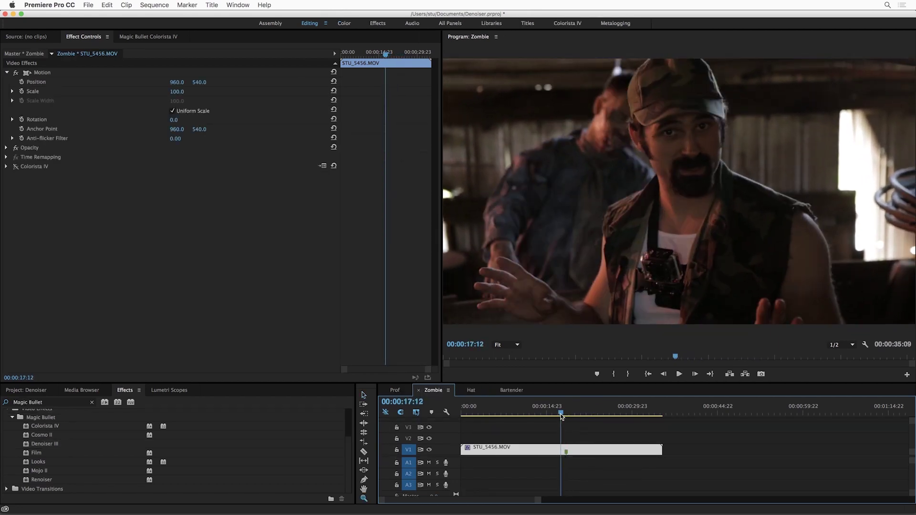
Step: At about 18 seconds, add Denoiser III to STU_5456.MOV at default settings, above Colorista IV
{"action": "left_click_drag", "start_coordinate": [561, 413], "coordinate": [563, 417]}
{"action": "left_click_drag", "start_coordinate": [43, 445], "coordinate": [47, 164]}
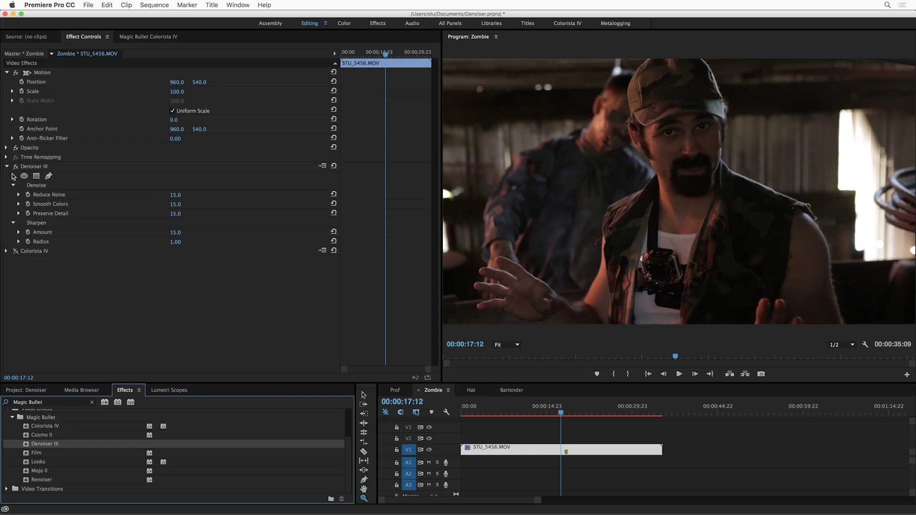
Step: Turn Denoiser III off and Colorista IV on, and magnify the Program monitor to 400%
{"action": "left_click", "coordinate": [15, 166]}
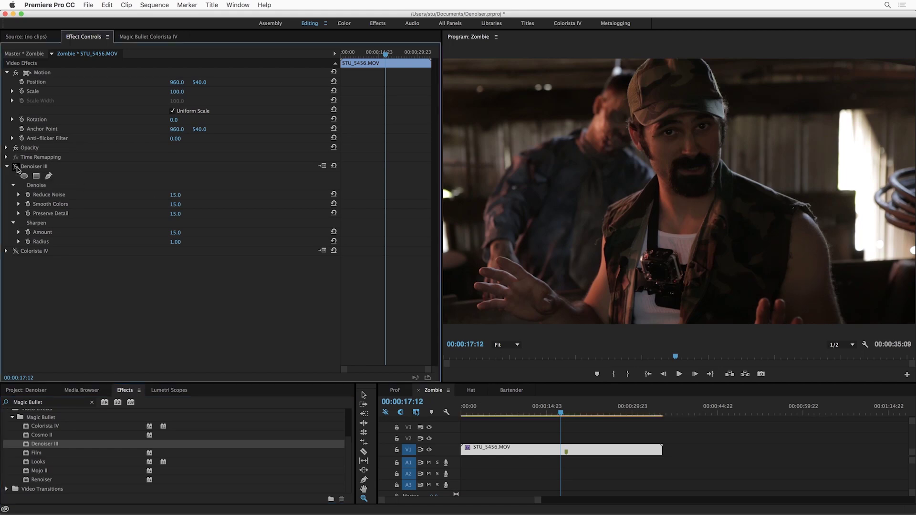
{"action": "left_click", "coordinate": [15, 251]}
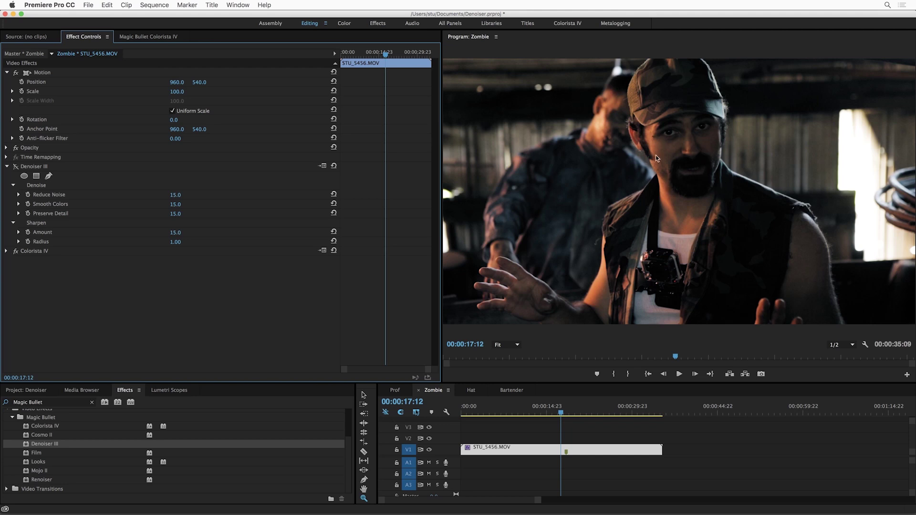
{"action": "left_click", "coordinate": [506, 345]}
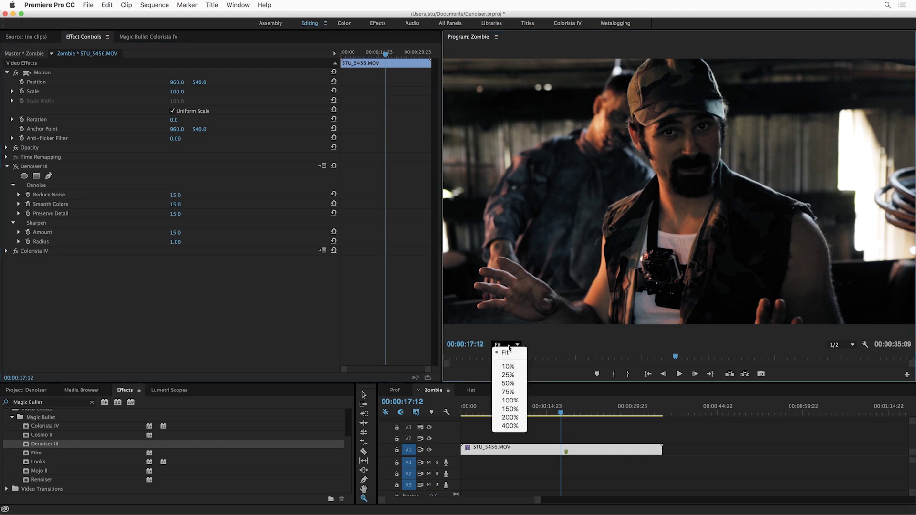
{"action": "left_click", "coordinate": [510, 427]}
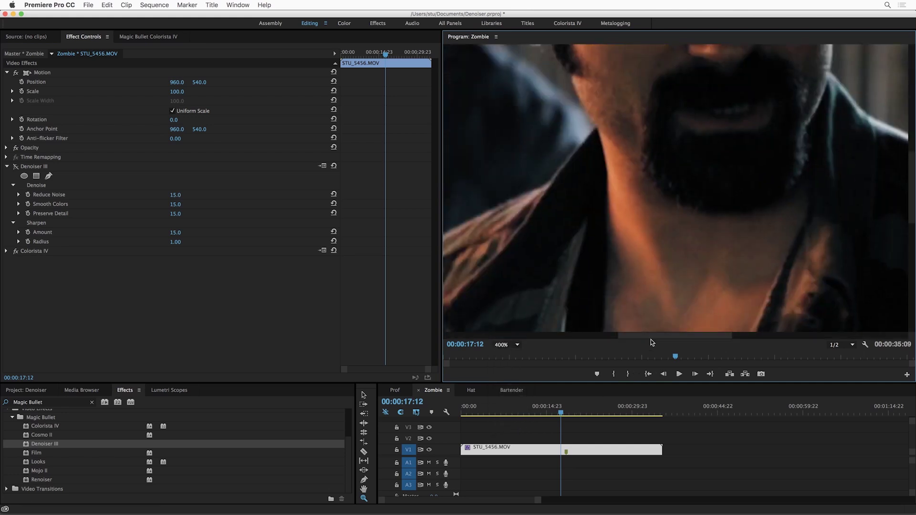
{"action": "left_click_drag", "start_coordinate": [653, 336], "coordinate": [667, 336]}
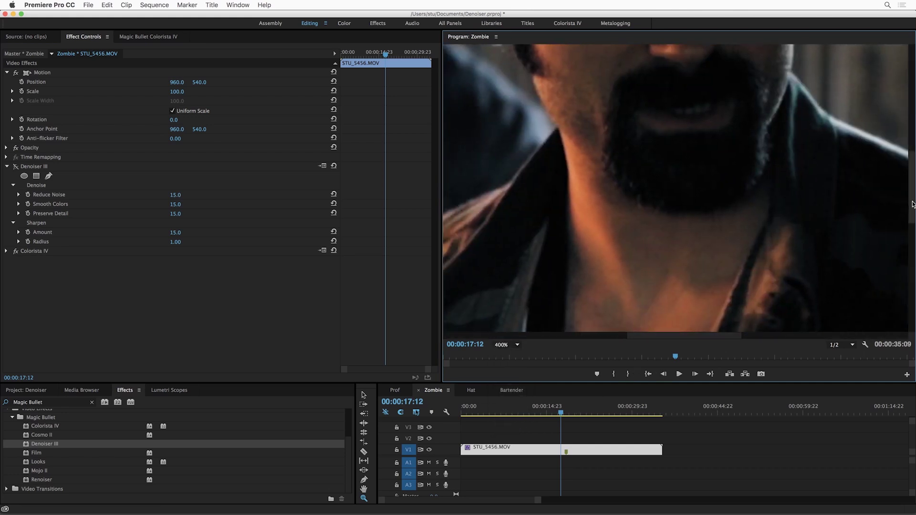
{"action": "left_click_drag", "start_coordinate": [912, 204], "coordinate": [906, 158]}
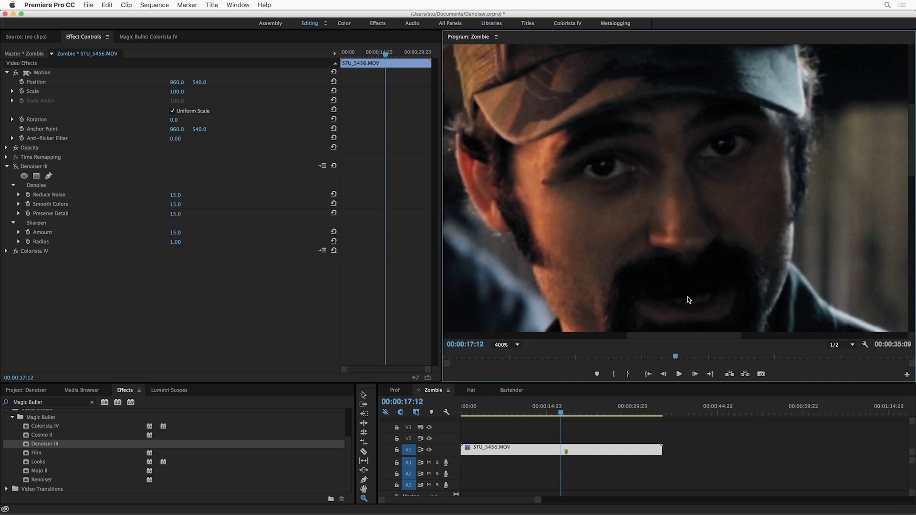
{"action": "left_click_drag", "start_coordinate": [653, 338], "coordinate": [676, 337]}
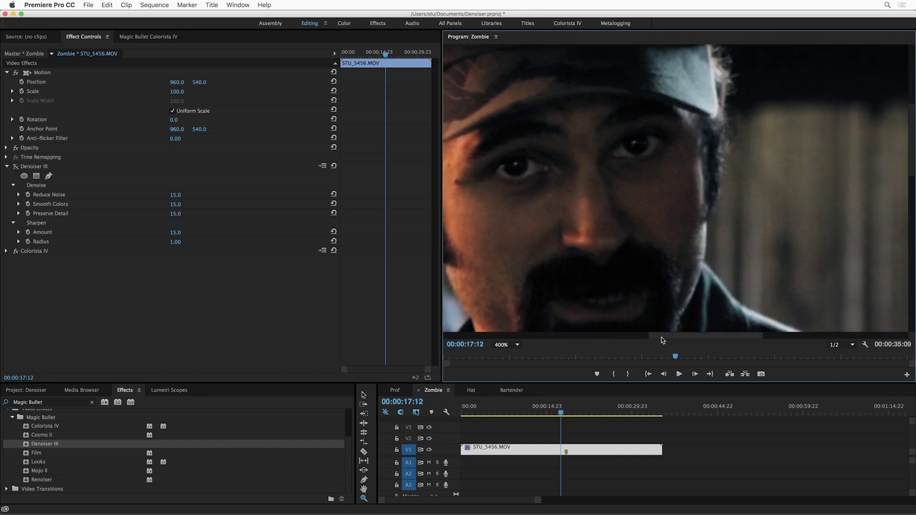
{"action": "left_click_drag", "start_coordinate": [661, 337], "coordinate": [639, 337]}
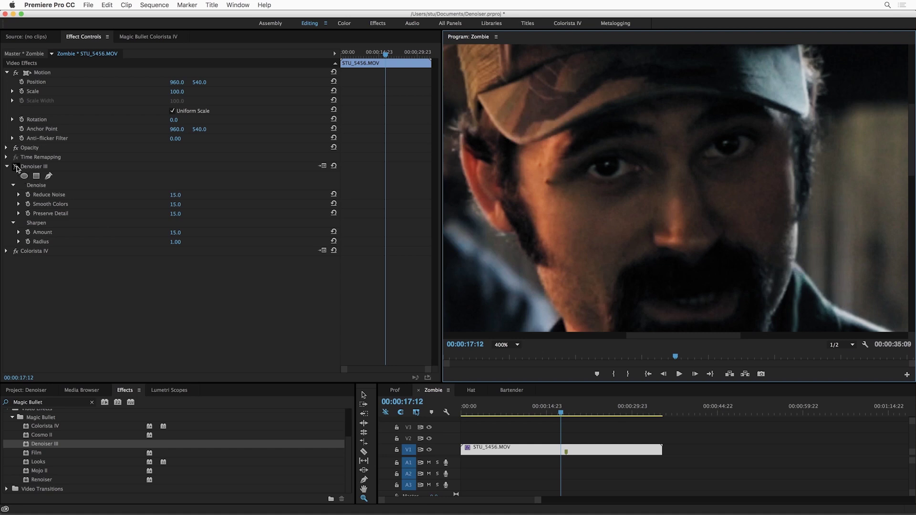
Step: Set Sharpen Amount 30.3, Reduce Noise 11.6 and Smooth Colors 21.1, toggling Denoiser III to compare
{"action": "left_click", "coordinate": [17, 167]}
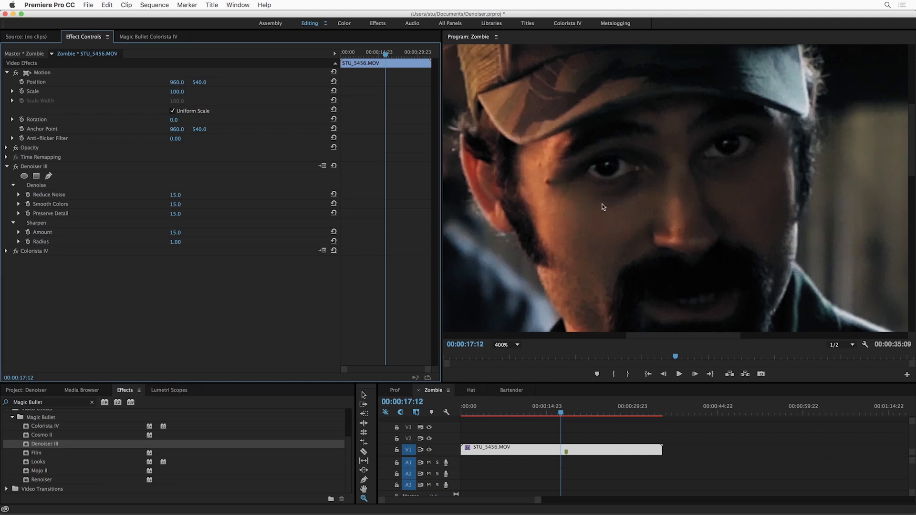
{"action": "left_click", "coordinate": [19, 232]}
{"action": "left_click", "coordinate": [110, 250]}
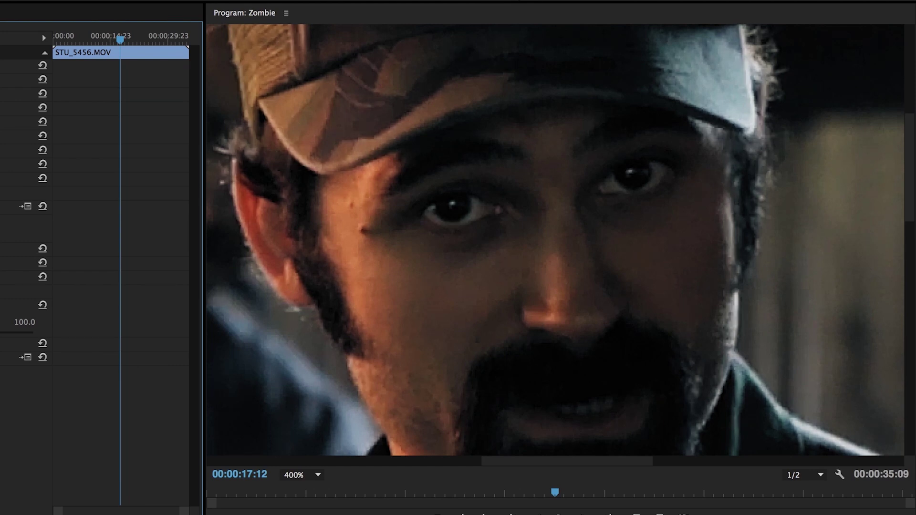
{"action": "left_click", "coordinate": [19, 195]}
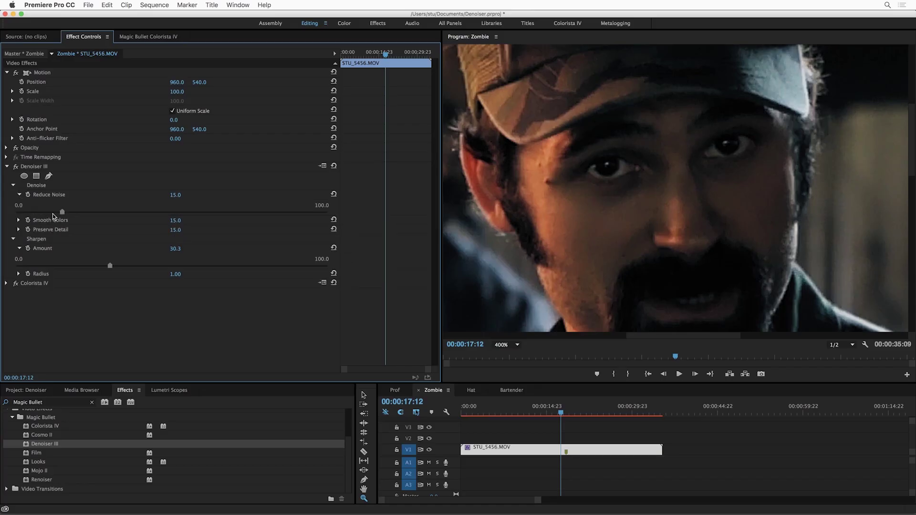
{"action": "left_click", "coordinate": [18, 220]}
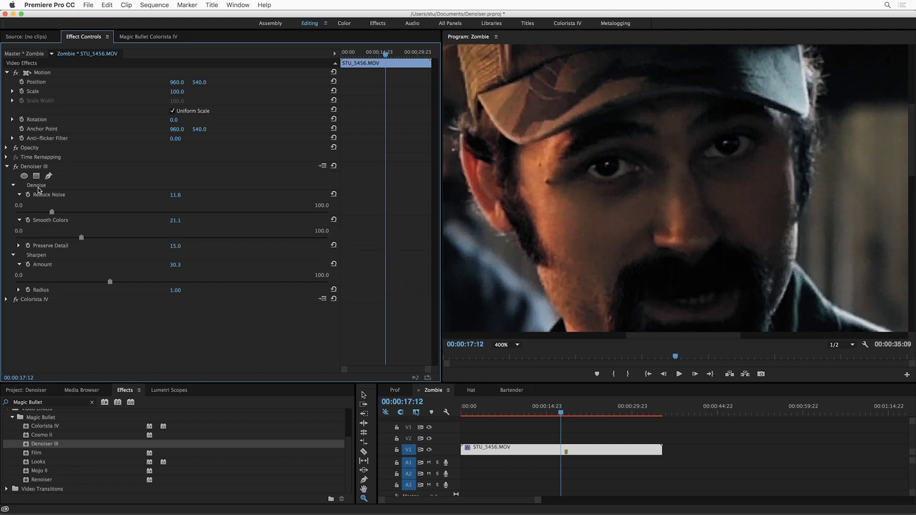
{"action": "left_click", "coordinate": [17, 167]}
{"action": "left_click", "coordinate": [17, 167]}
Step: Fit the full frame in the Program monitor and play the denoised clip from about 12 seconds
{"action": "left_click", "coordinate": [506, 345]}
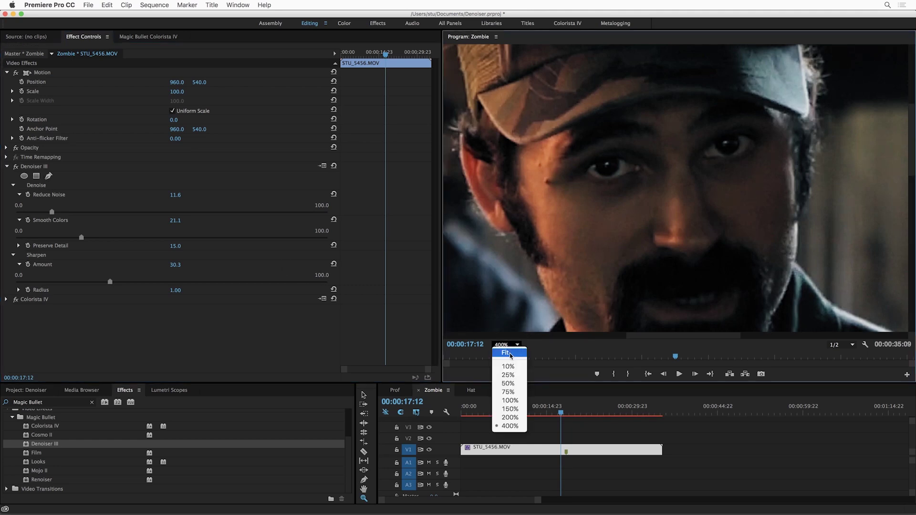
{"action": "left_click", "coordinate": [507, 353]}
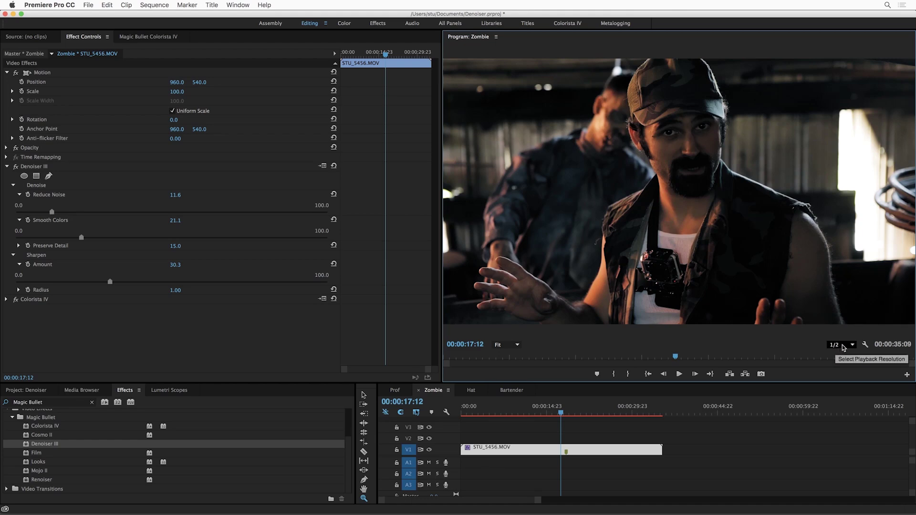
{"action": "left_click", "coordinate": [503, 411]}
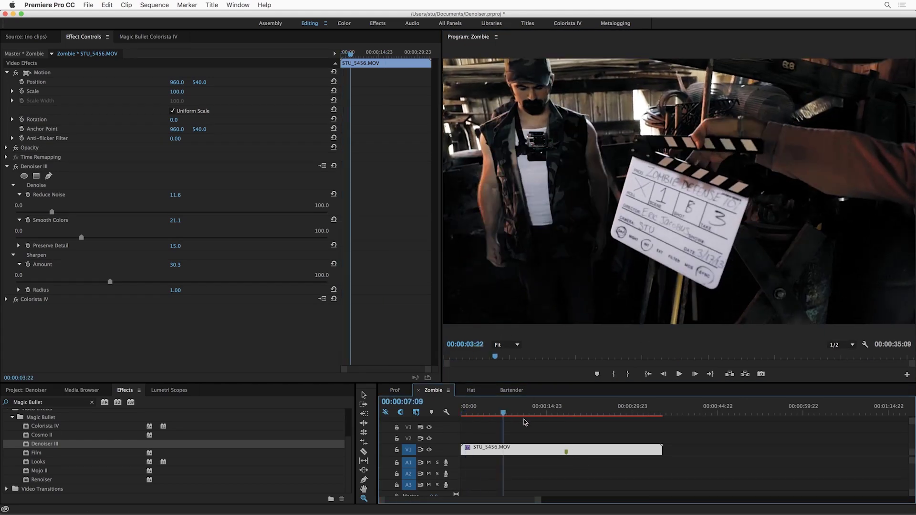
{"action": "left_click", "coordinate": [532, 411]}
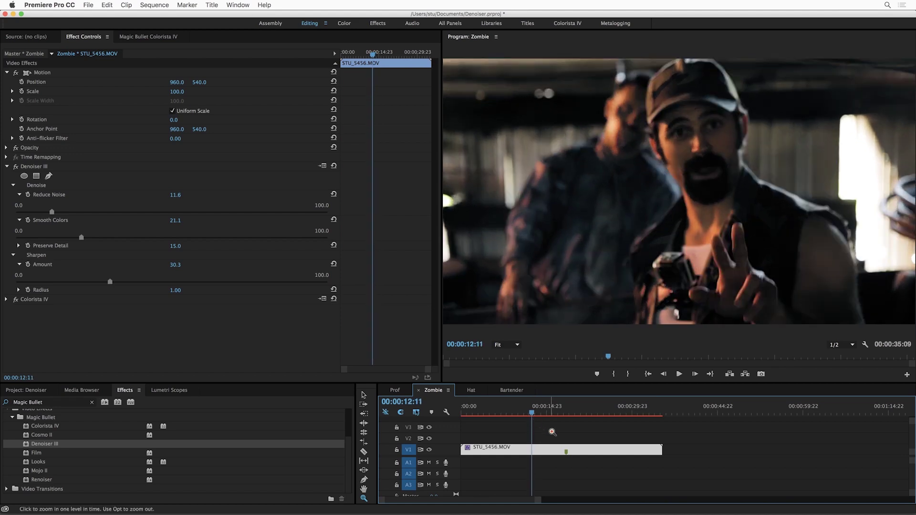
{"action": "key", "text": "space"}
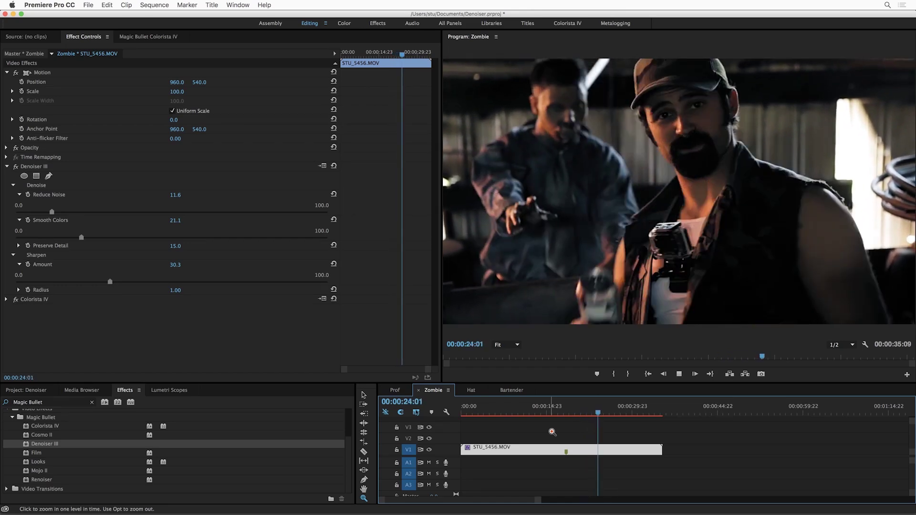
Step: Stop at 18 seconds, check the playback resolution options without changing them, and scrub forward
{"action": "left_click", "coordinate": [565, 413]}
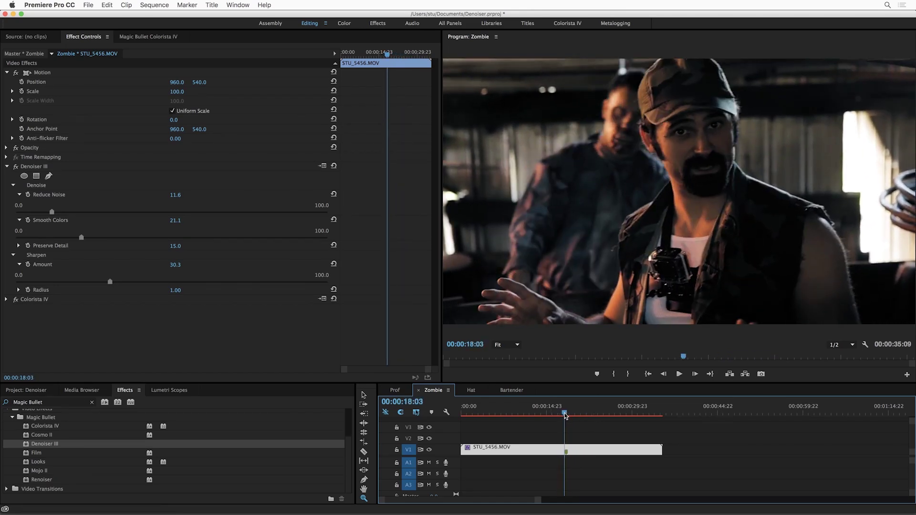
{"action": "left_click", "coordinate": [845, 345]}
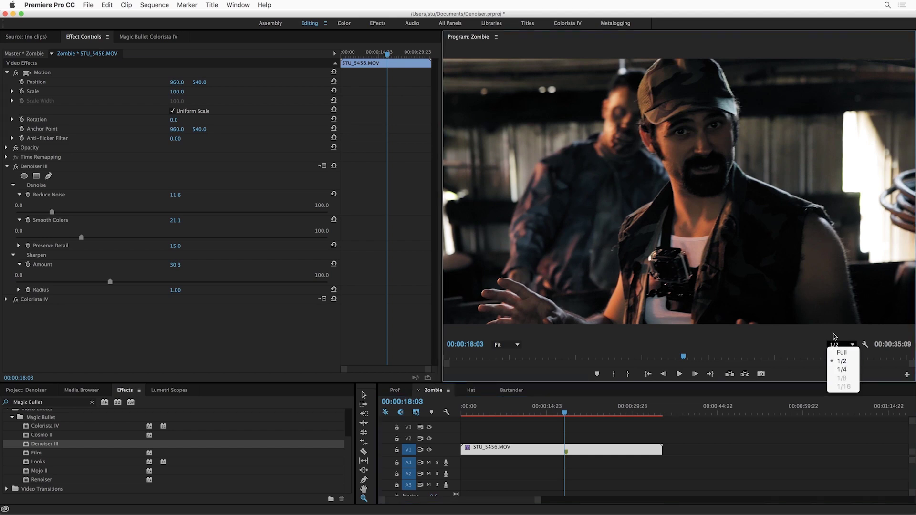
{"action": "left_click", "coordinate": [817, 345]}
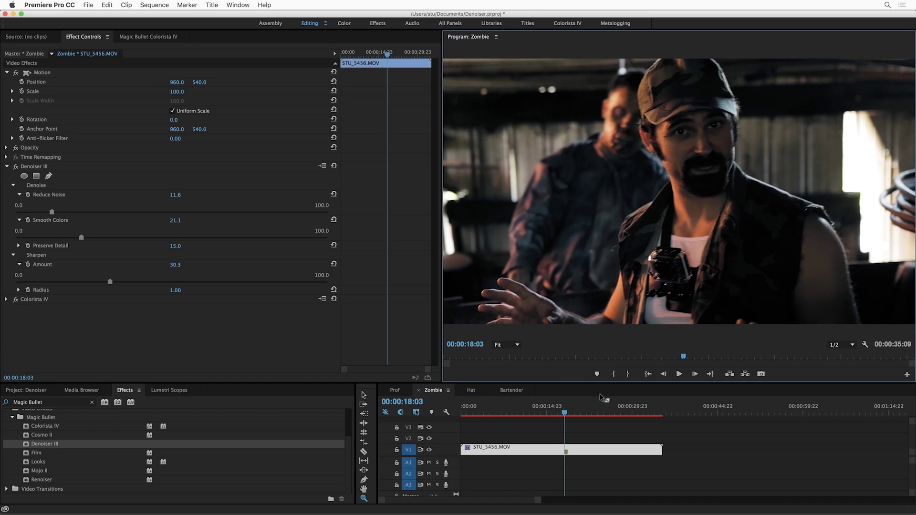
{"action": "mouse_move", "coordinate": [567, 414]}
{"action": "left_mouse_down"}
{"action": "mouse_move", "coordinate": [574, 415]}
{"action": "mouse_move", "coordinate": [566, 415]}
{"action": "left_mouse_up"}
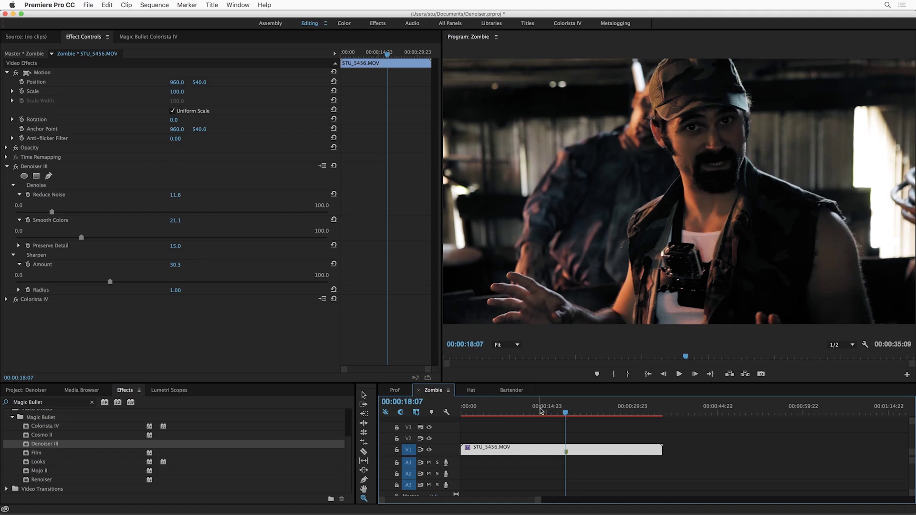
Step: In the Prof sequence, give Colorista IV the Universal Log Cinematic LUT, teal shadows and orange midtones
{"action": "left_click", "coordinate": [396, 391]}
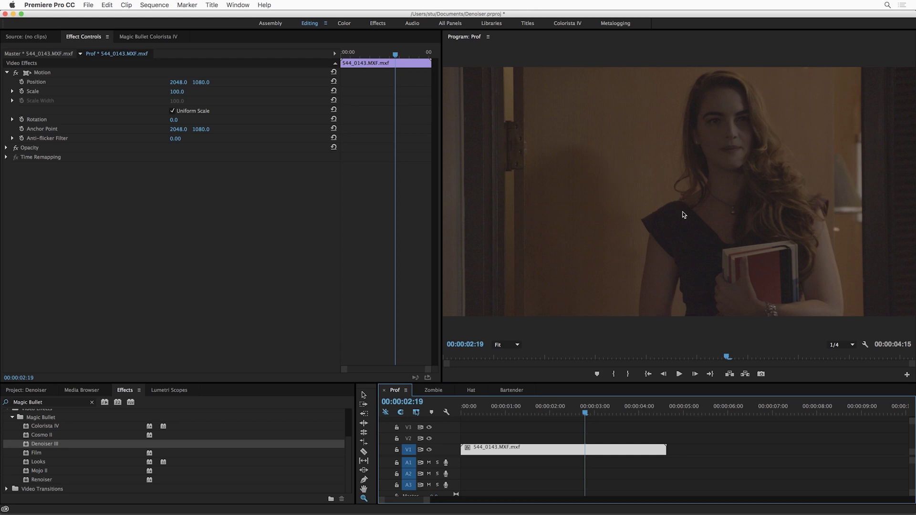
{"action": "left_click", "coordinate": [146, 38]}
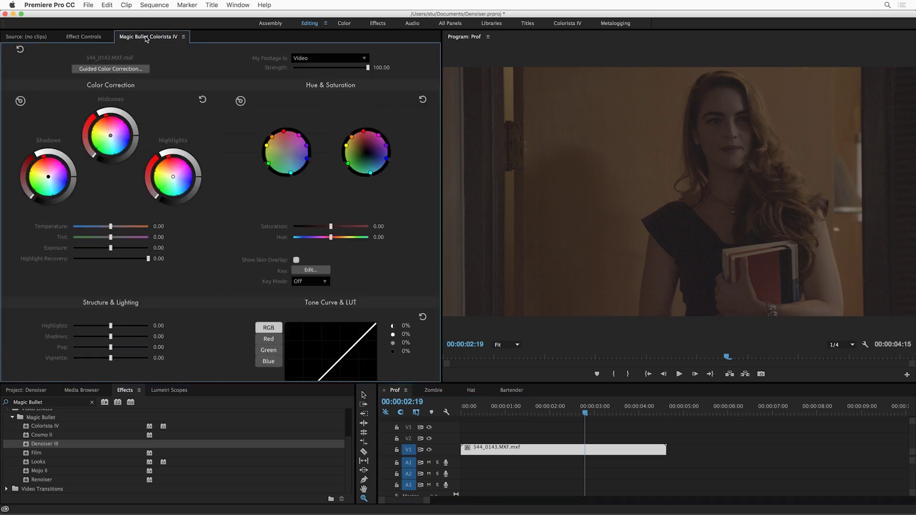
{"action": "scroll", "coordinate": [384, 286], "scroll_direction": "down", "scroll_amount": 3}
{"action": "left_click", "coordinate": [311, 365]}
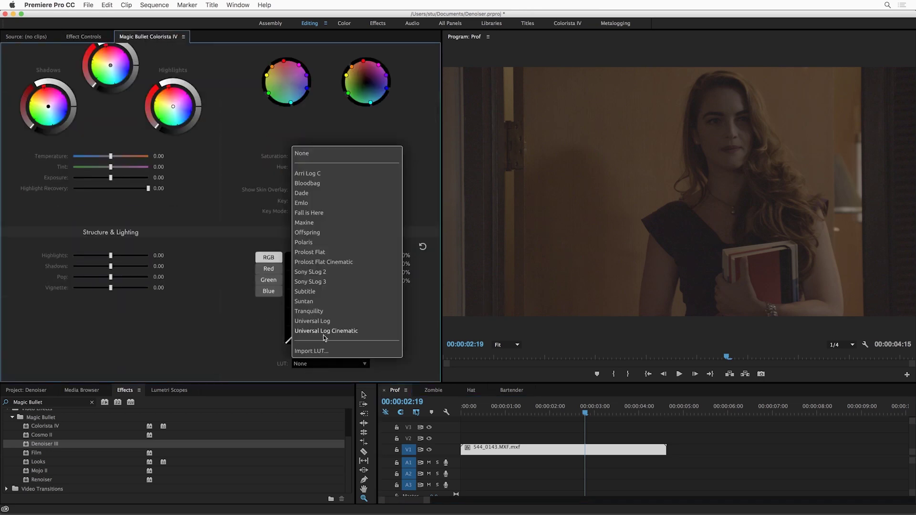
{"action": "left_click", "coordinate": [324, 334]}
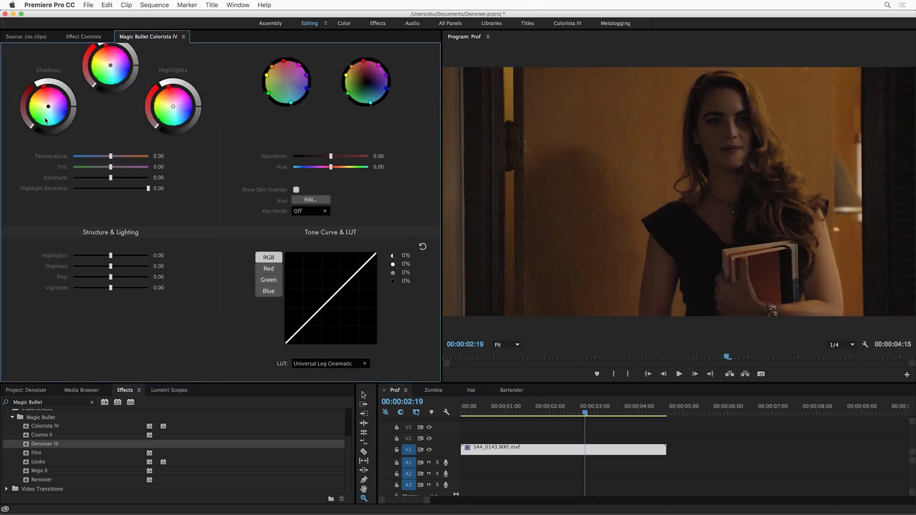
{"action": "left_click_drag", "start_coordinate": [46, 121], "coordinate": [49, 124]}
{"action": "left_click_drag", "start_coordinate": [113, 68], "coordinate": [111, 64]}
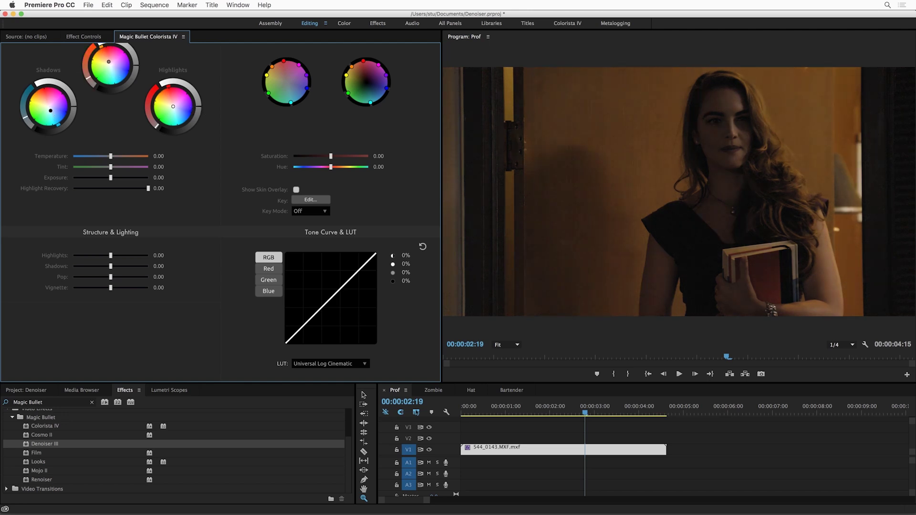
Step: Magnify the Program monitor to 400% and pan across the frame
{"action": "left_click", "coordinate": [506, 345]}
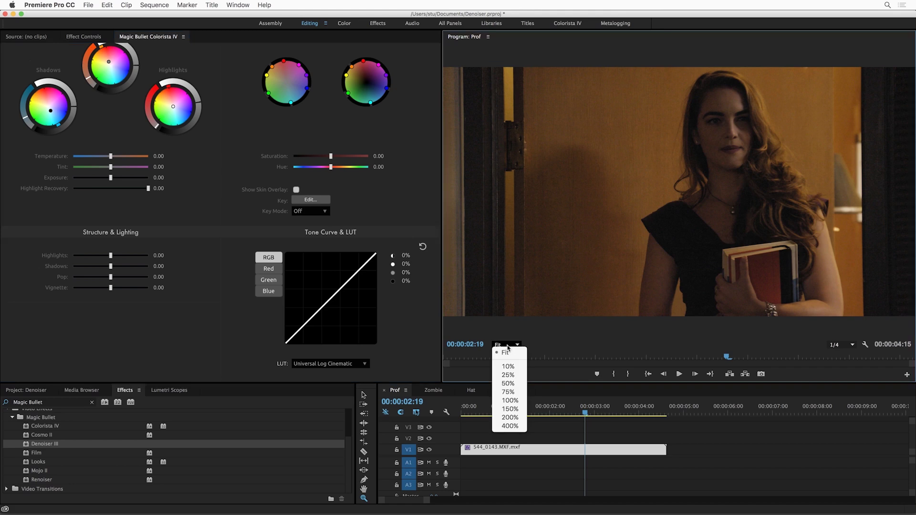
{"action": "left_click", "coordinate": [510, 426]}
{"action": "left_click_drag", "start_coordinate": [673, 336], "coordinate": [719, 335]}
{"action": "left_click_drag", "start_coordinate": [913, 187], "coordinate": [913, 98]}
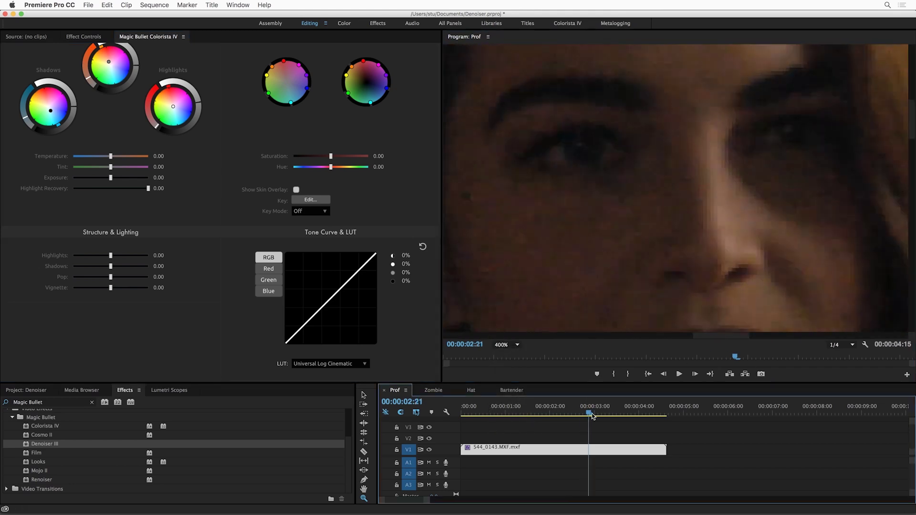
Step: Frame the eyes and nose, then add Denoiser III to the Prof clip above Colorista IV
{"action": "left_click_drag", "start_coordinate": [585, 413], "coordinate": [590, 415]}
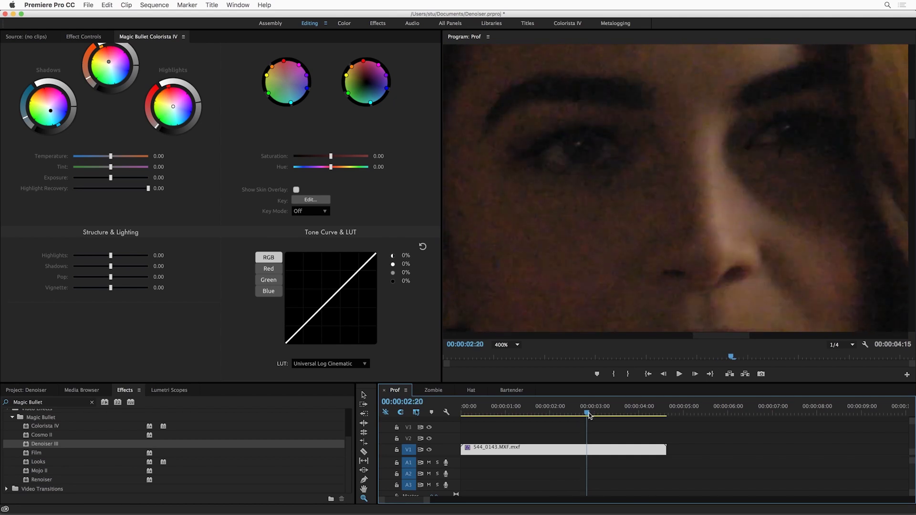
{"action": "left_click", "coordinate": [86, 37]}
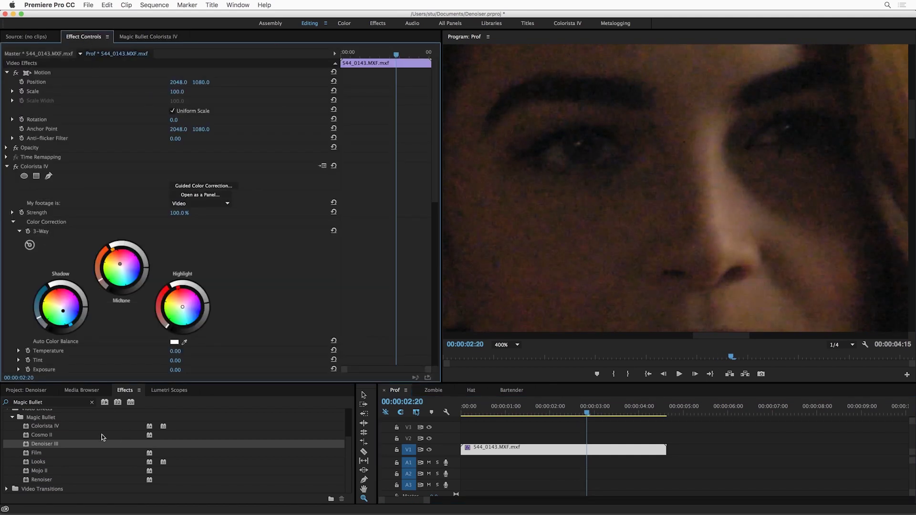
{"action": "left_click_drag", "start_coordinate": [72, 217], "coordinate": [51, 168]}
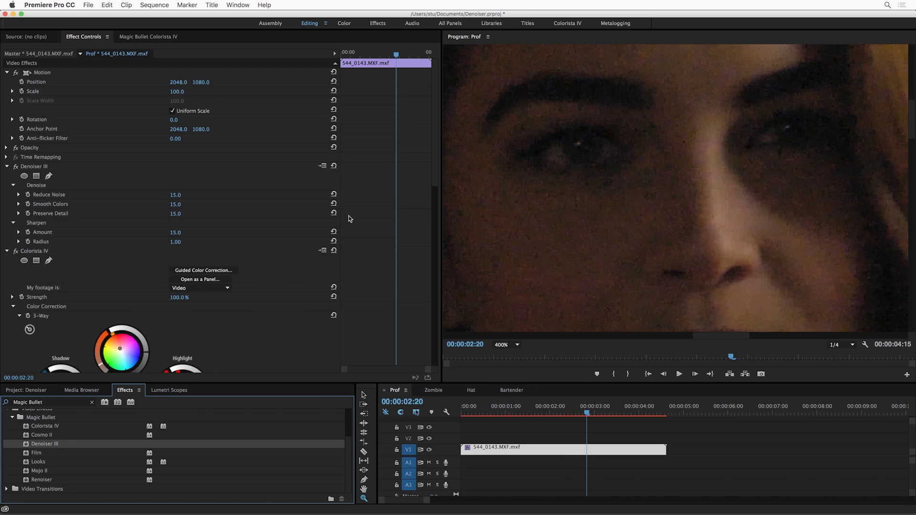
Step: Set Reduce Noise to 94.5 and Smooth Colors to 85.8
{"action": "left_click", "coordinate": [19, 195]}
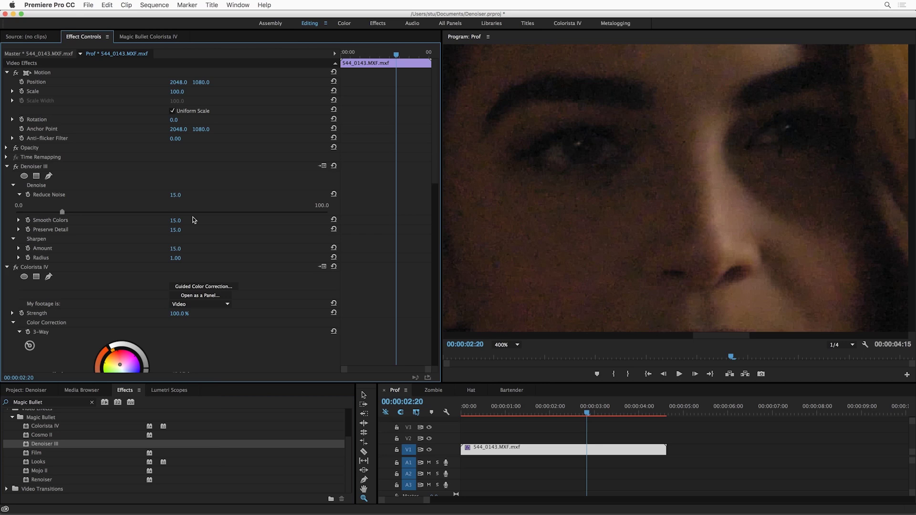
{"action": "left_click", "coordinate": [289, 214]}
{"action": "left_click", "coordinate": [19, 220]}
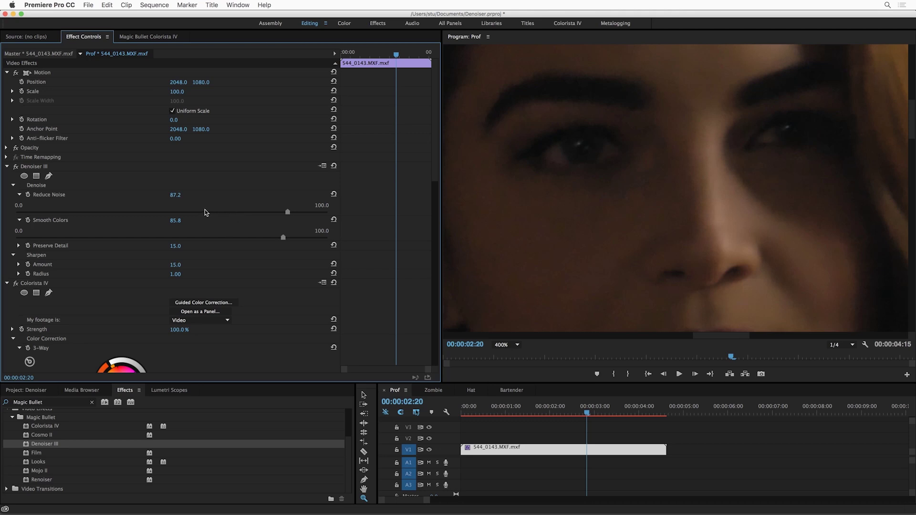
{"action": "left_click", "coordinate": [311, 214]}
Step: Set Denoiser III's Preserve Detail to 26.5
{"action": "left_click", "coordinate": [18, 246]}
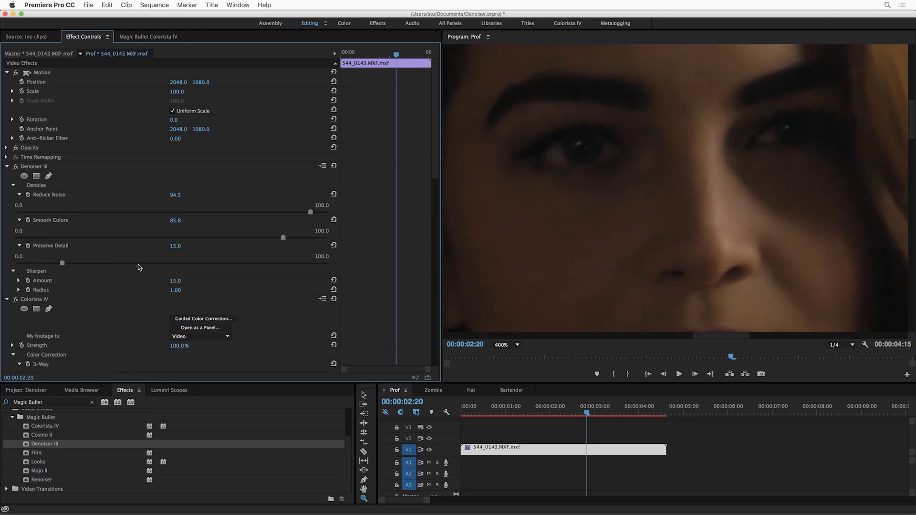
{"action": "left_click", "coordinate": [119, 264]}
{"action": "left_click_drag", "start_coordinate": [119, 264], "coordinate": [99, 264]}
Step: Set sharpening Amount 32.7 and Radius 1.08, then toggle Denoiser III off and on to compare
{"action": "left_click", "coordinate": [19, 281]}
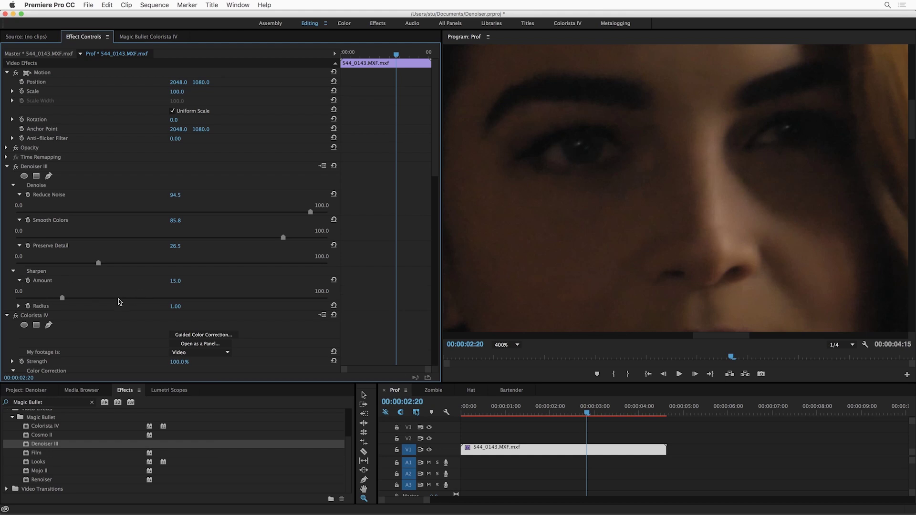
{"action": "left_click", "coordinate": [119, 298]}
{"action": "left_click", "coordinate": [19, 306]}
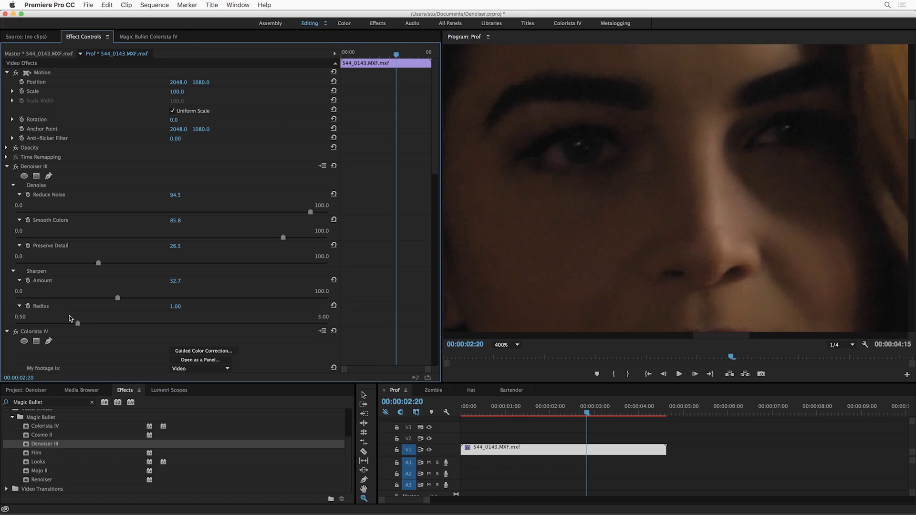
{"action": "left_click", "coordinate": [88, 324]}
{"action": "left_click", "coordinate": [16, 166]}
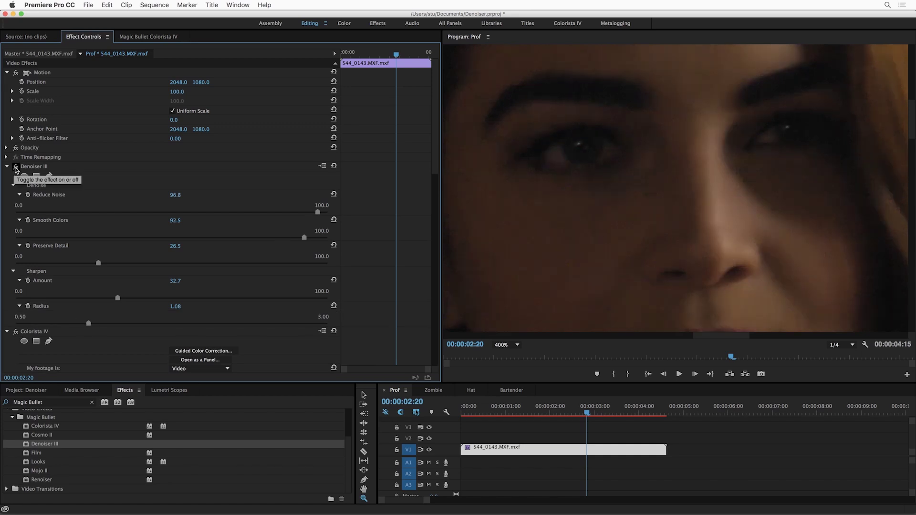
{"action": "left_click", "coordinate": [15, 166]}
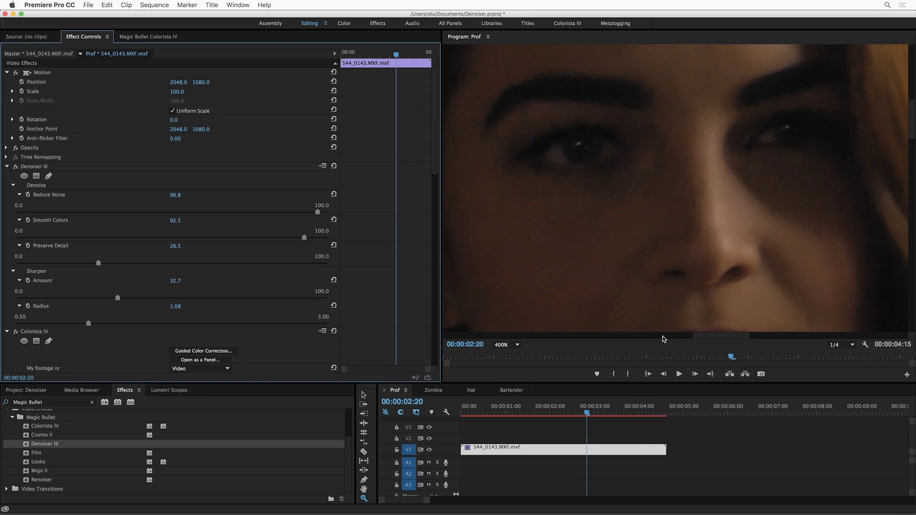
Step: Fit the Prof clip in the Program monitor and play back and scrub the denoised result from the start
{"action": "left_click", "coordinate": [514, 344]}
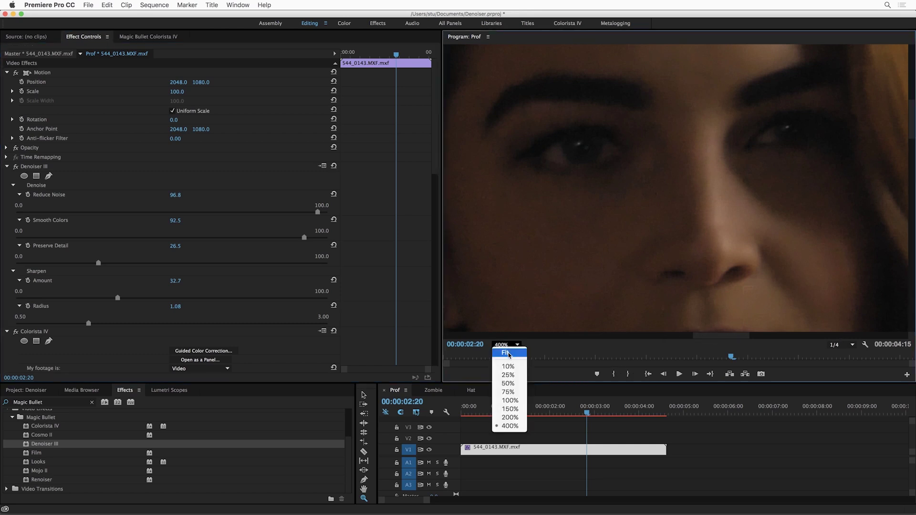
{"action": "left_click", "coordinate": [509, 354]}
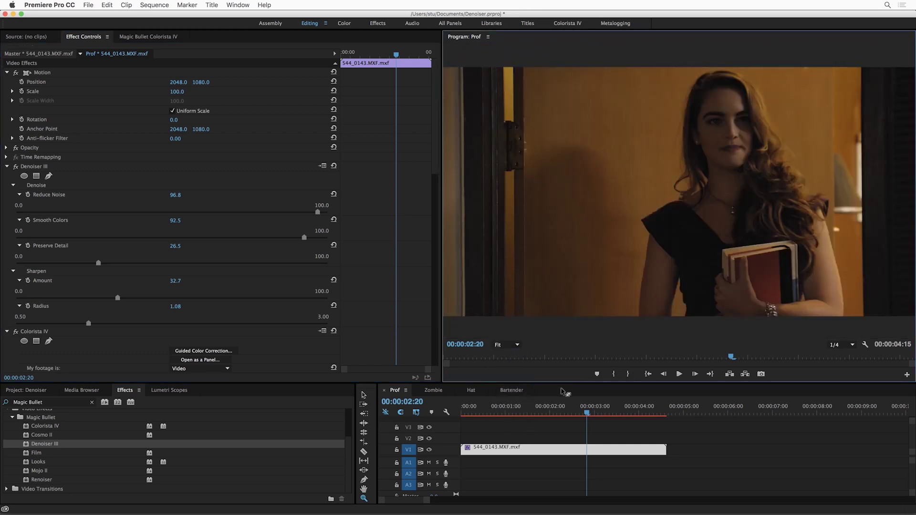
{"action": "left_click", "coordinate": [660, 358]}
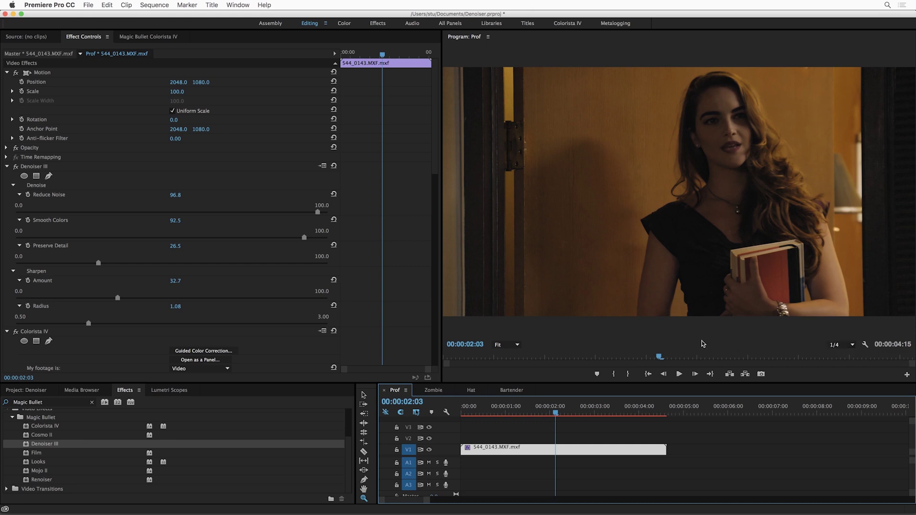
{"action": "key", "text": "space"}
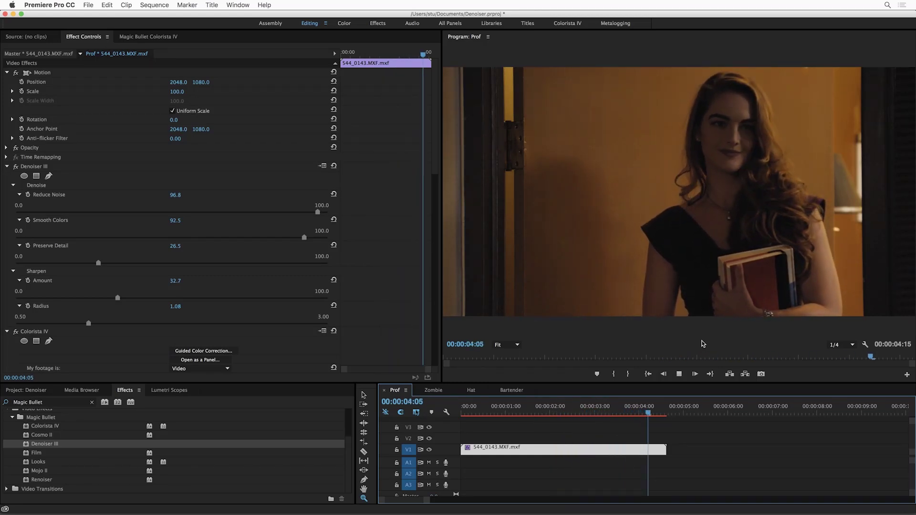
{"action": "key", "text": "space"}
{"action": "left_click_drag", "start_coordinate": [630, 410], "coordinate": [613, 416]}
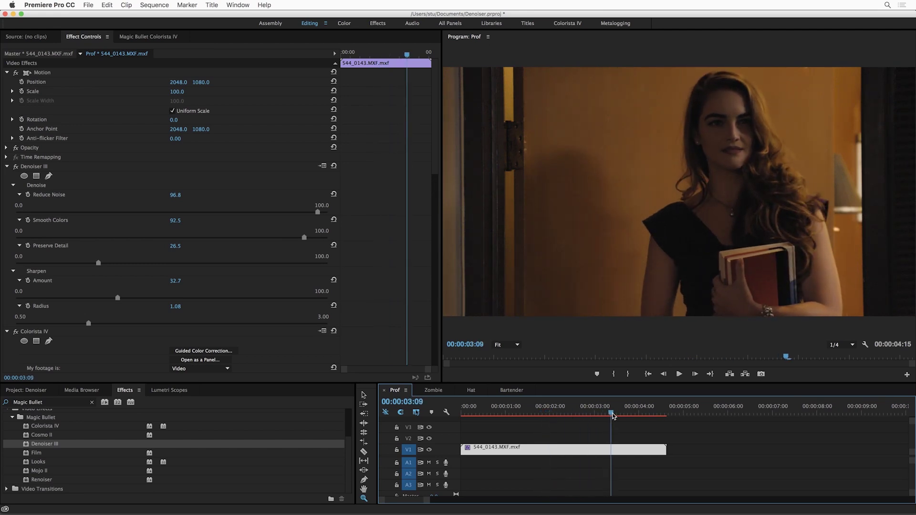
{"action": "key", "text": "Home"}
{"action": "key", "text": "space"}
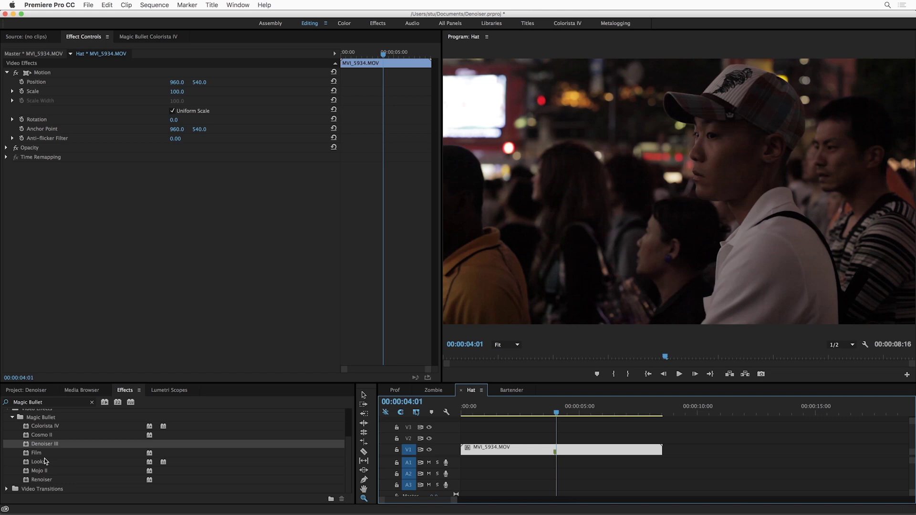
Step: Add the Looks effect to MVI_5934.MOV in V1 and open its Looks editor
{"action": "left_click_drag", "start_coordinate": [37, 466], "coordinate": [501, 452]}
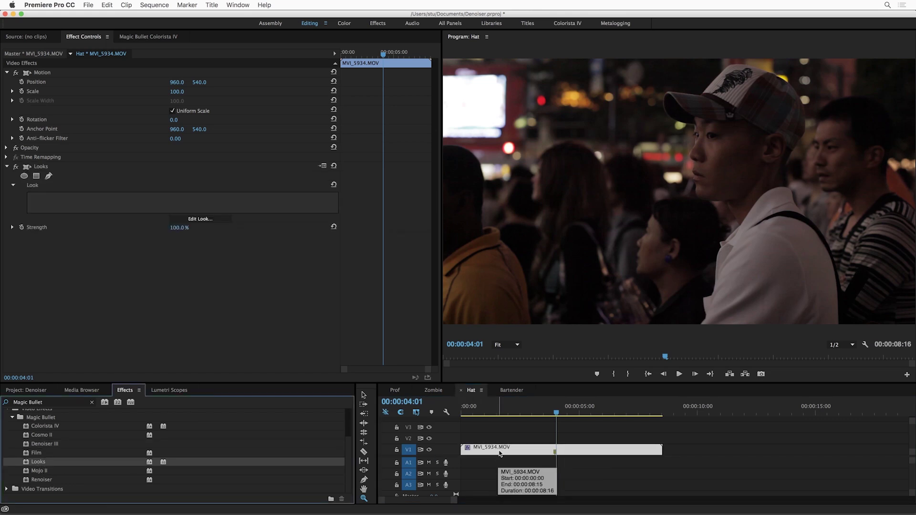
{"action": "left_click", "coordinate": [205, 220]}
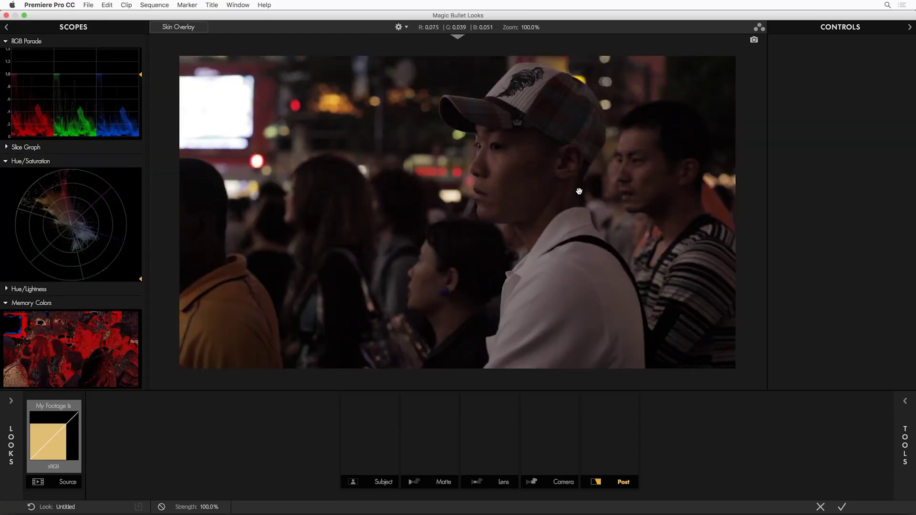
Step: Apply the Neighborhood Chilcombe look and raise My Footage Is exposure to +1.90
{"action": "mouse_move", "coordinate": [11, 443]}
{"action": "mouse_move", "coordinate": [27, 211]}
{"action": "left_click", "coordinate": [217, 70]}
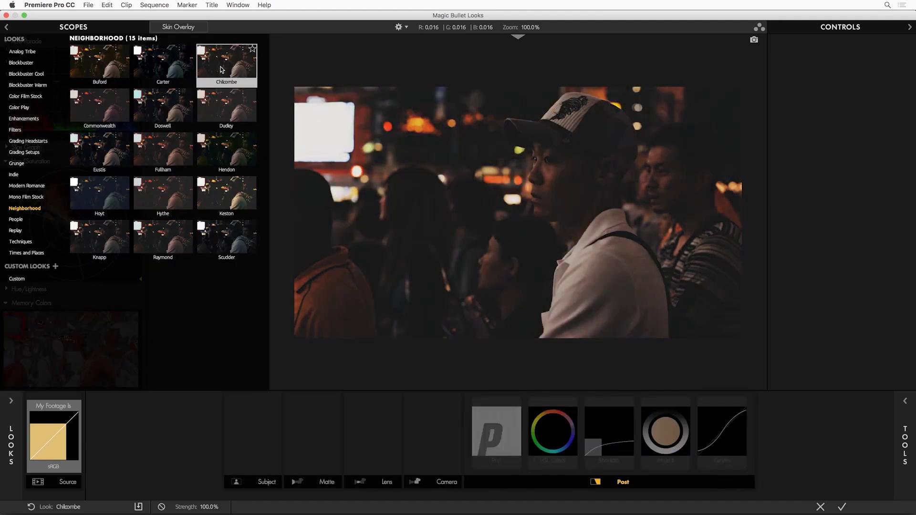
{"action": "left_click", "coordinate": [58, 436]}
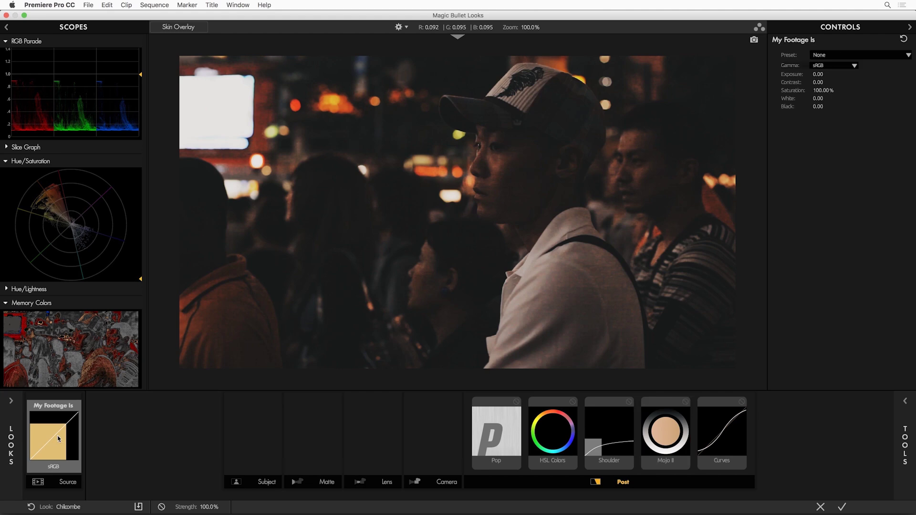
{"action": "left_click_drag", "start_coordinate": [553, 248], "coordinate": [554, 192]}
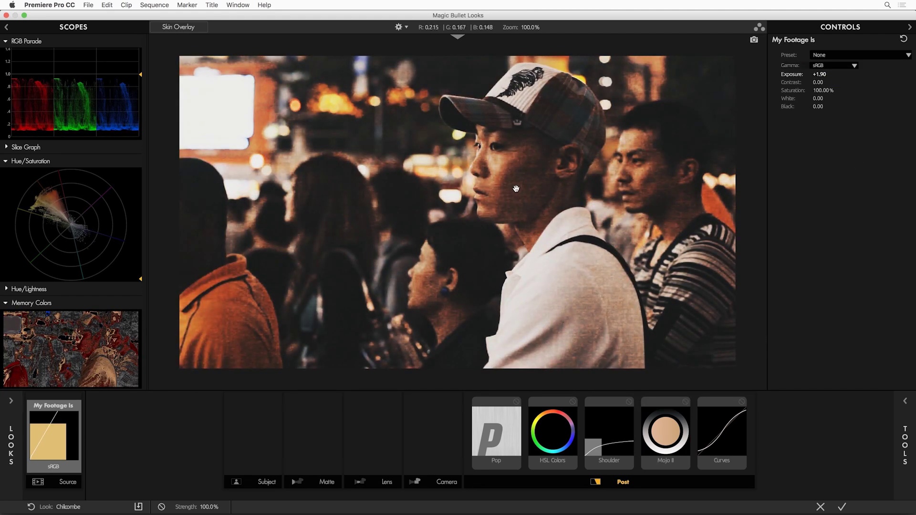
Step: Accept the Chilcombe look and magnify the Program monitor to 200%
{"action": "left_click", "coordinate": [843, 509]}
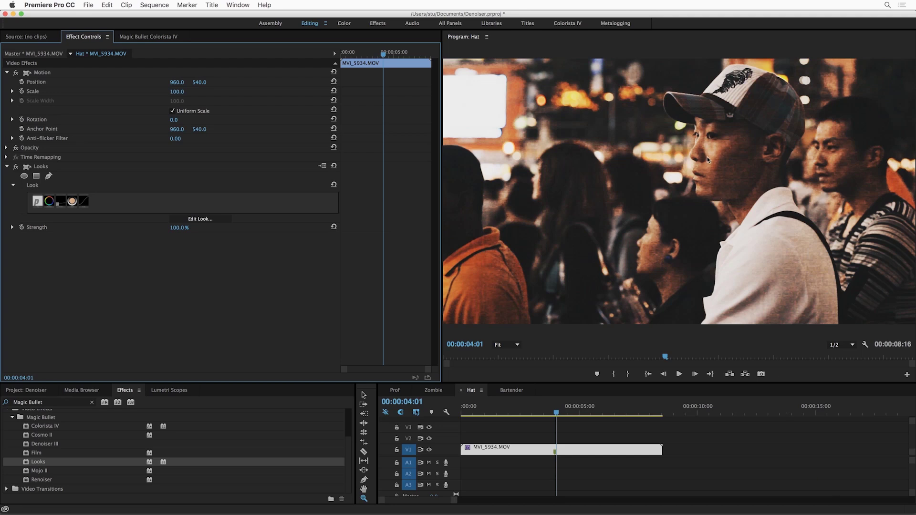
{"action": "left_click", "coordinate": [507, 345]}
{"action": "left_click", "coordinate": [507, 419]}
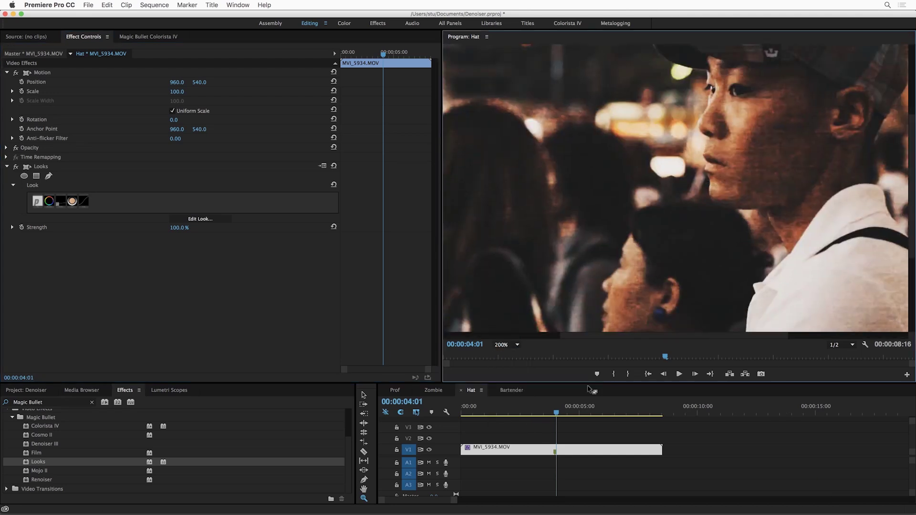
{"action": "left_click_drag", "start_coordinate": [631, 342], "coordinate": [683, 336]}
{"action": "scroll", "coordinate": [678, 217], "scroll_direction": "up", "scroll_amount": 3}
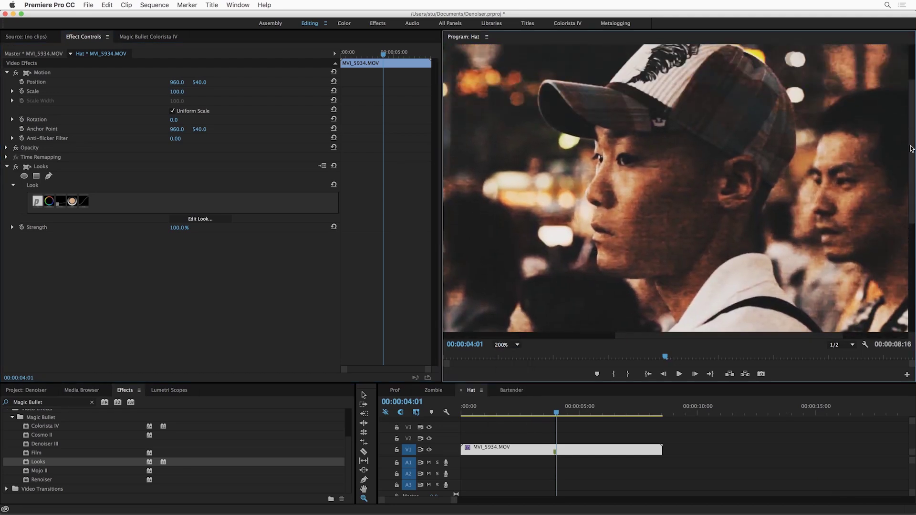
Step: Add Denoiser III to the Hat clip above Looks, enter 95 for Reduce Noise and Smooth Colors, and expose Sharpen Amount
{"action": "left_click_drag", "start_coordinate": [44, 444], "coordinate": [56, 169]}
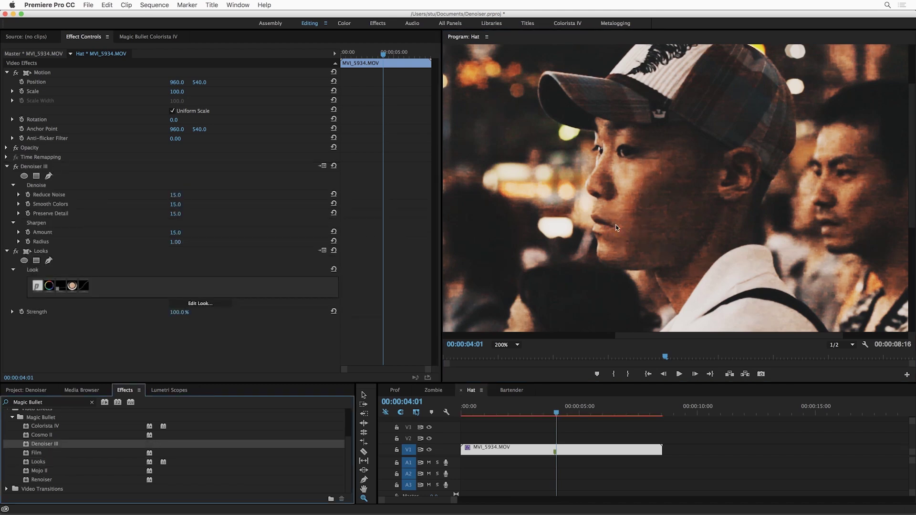
{"action": "left_click", "coordinate": [19, 195]}
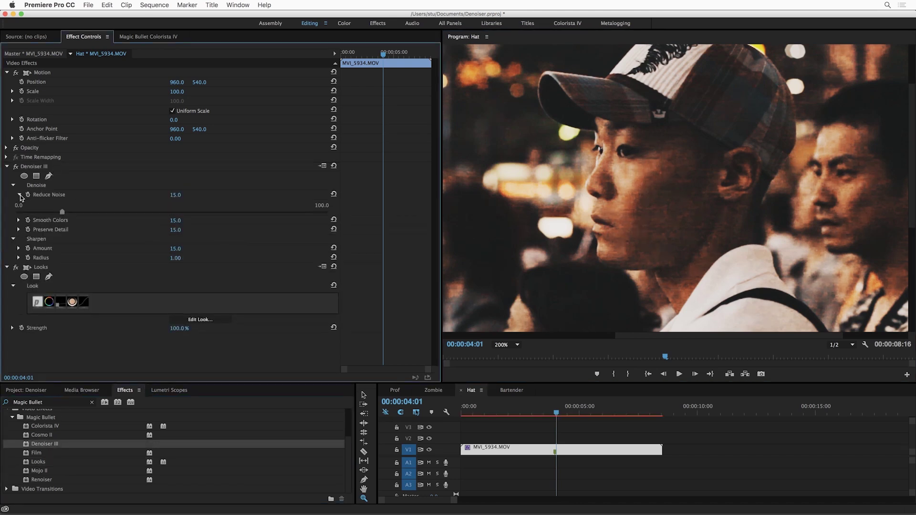
{"action": "left_click", "coordinate": [177, 195]}
{"action": "type", "text": "95"}
{"action": "key", "text": "Tab"}
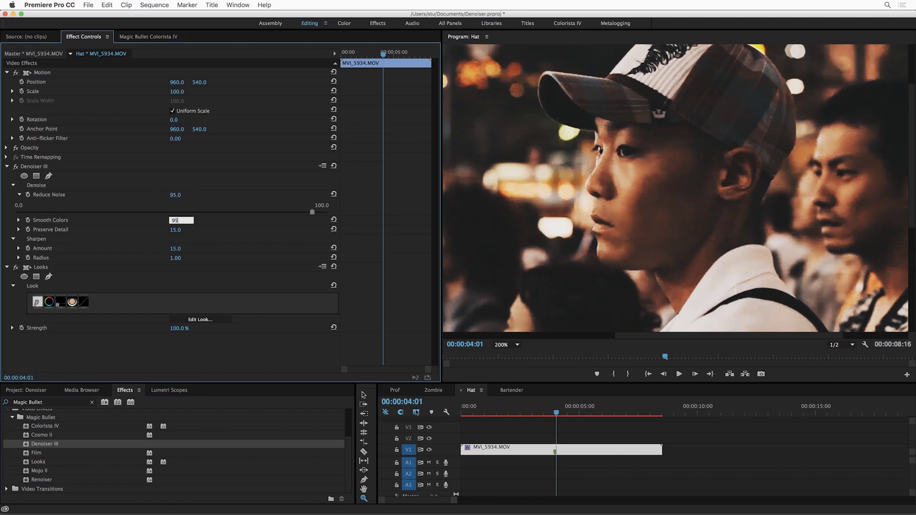
{"action": "key", "text": "Return"}
{"action": "left_click", "coordinate": [18, 249]}
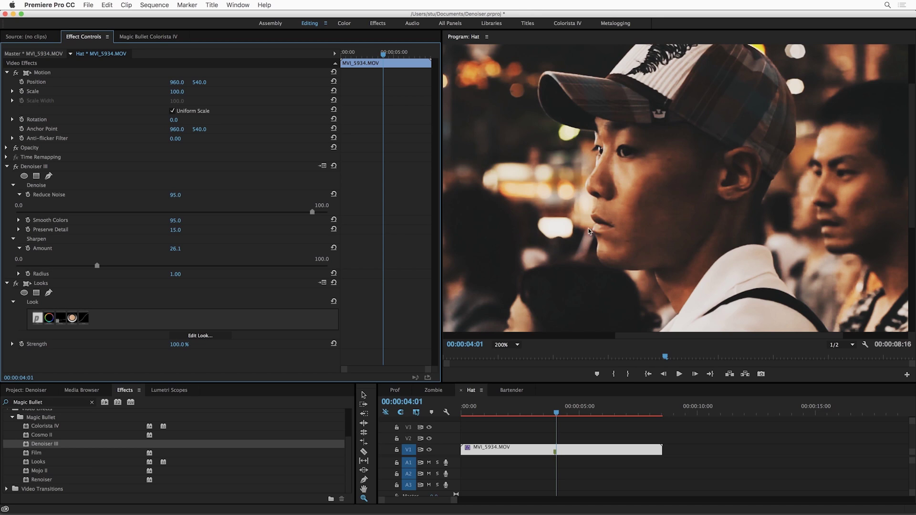
Step: Fit the frame in the monitor, play the Hat clip from 00:00:02:27, and render previews
{"action": "left_click", "coordinate": [580, 130]}
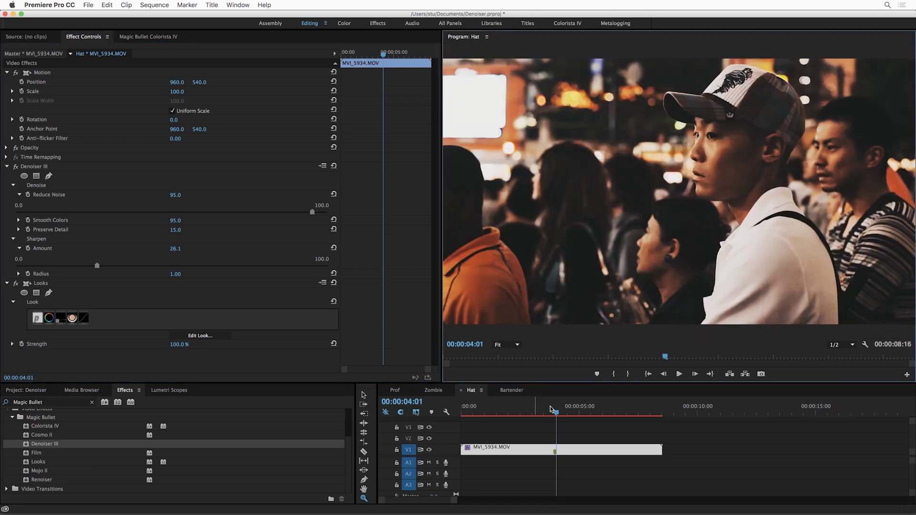
{"action": "left_click", "coordinate": [531, 416]}
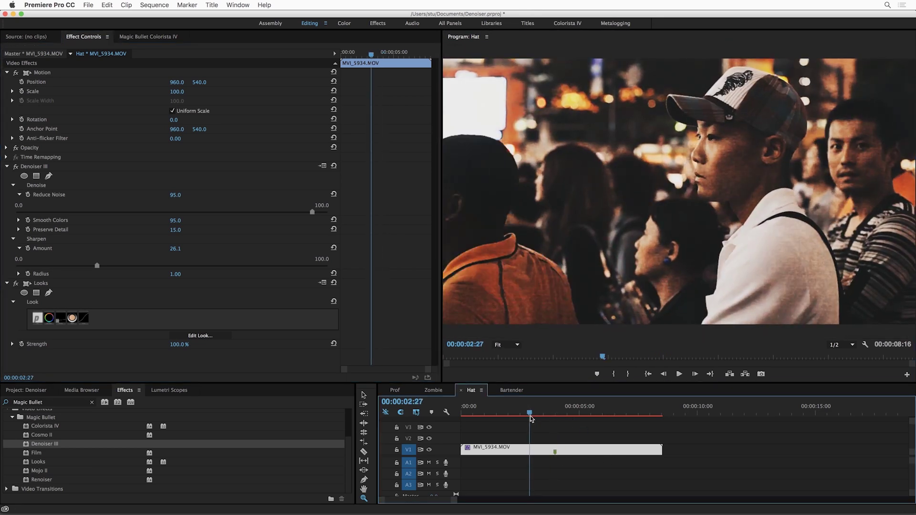
{"action": "key", "text": "space"}
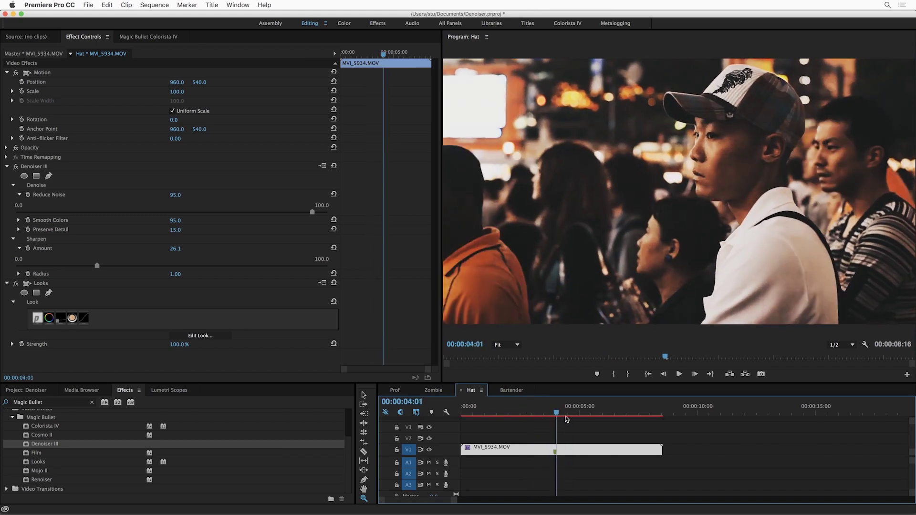
{"action": "key", "text": "Return"}
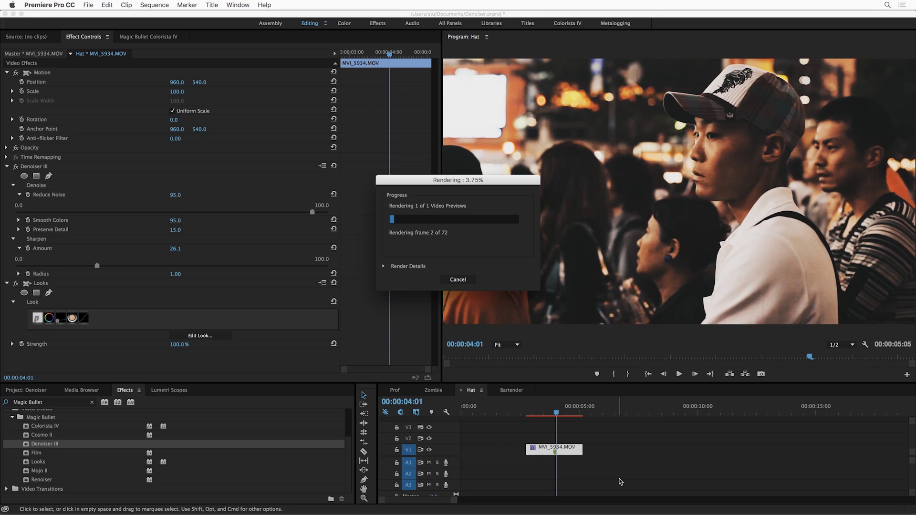